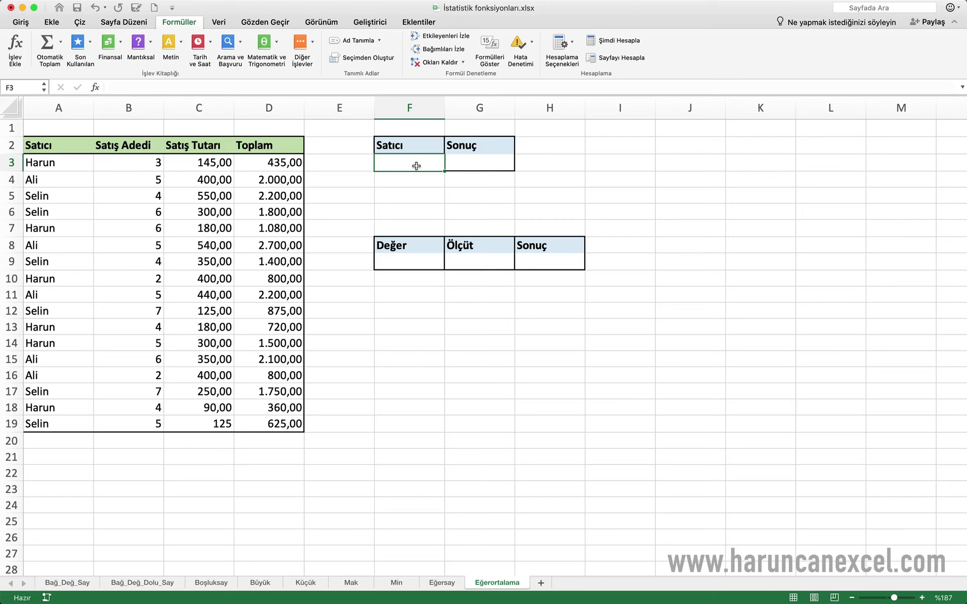
- Enter Ali in F3 and begin =EĞERORTALAMA in G3 with the seller range A3:A19
text(Ali)
key(Tab)
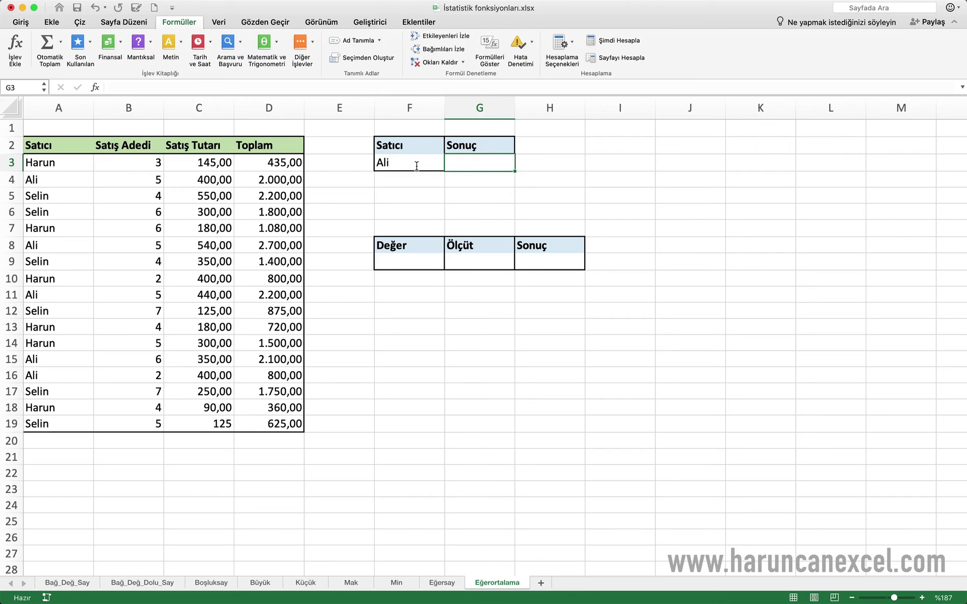
text(=eğer)
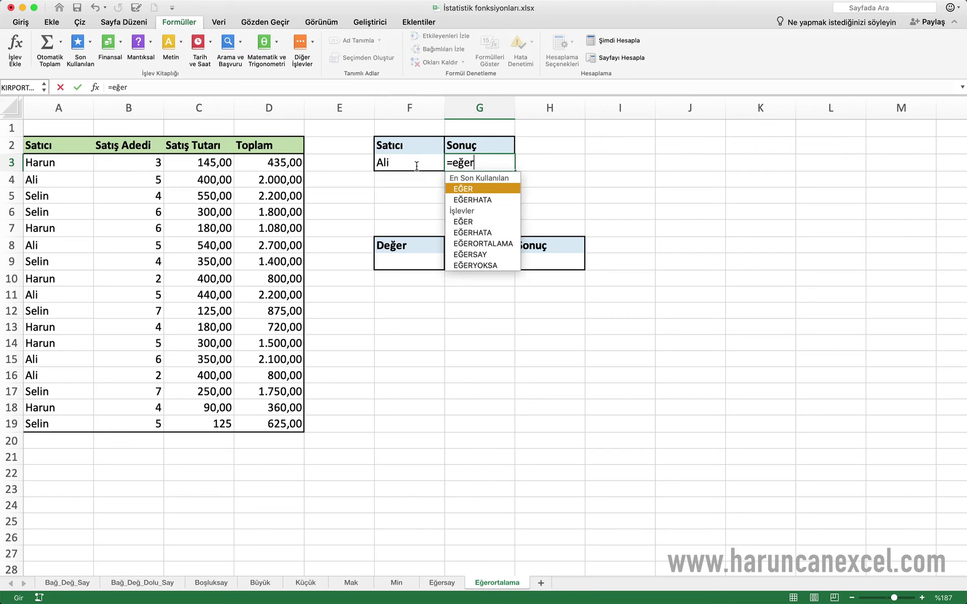
text(o)
key(Tab)
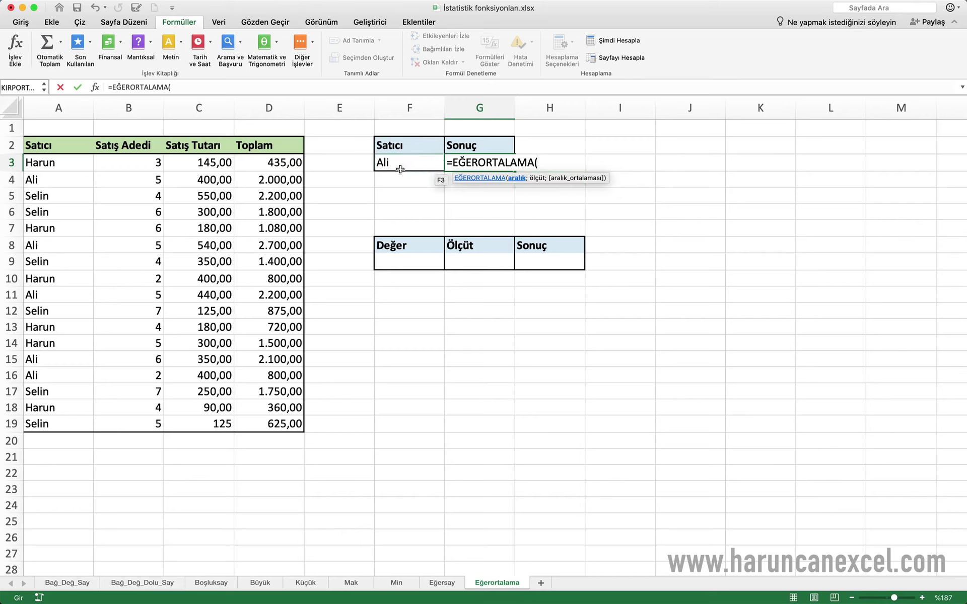
drag(65, 164, 68, 419)
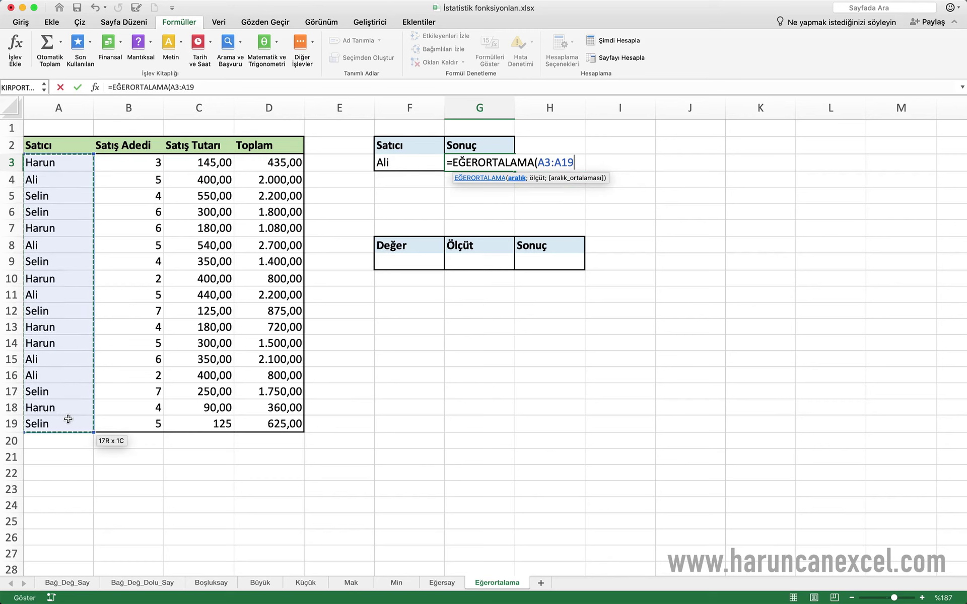
text(;)
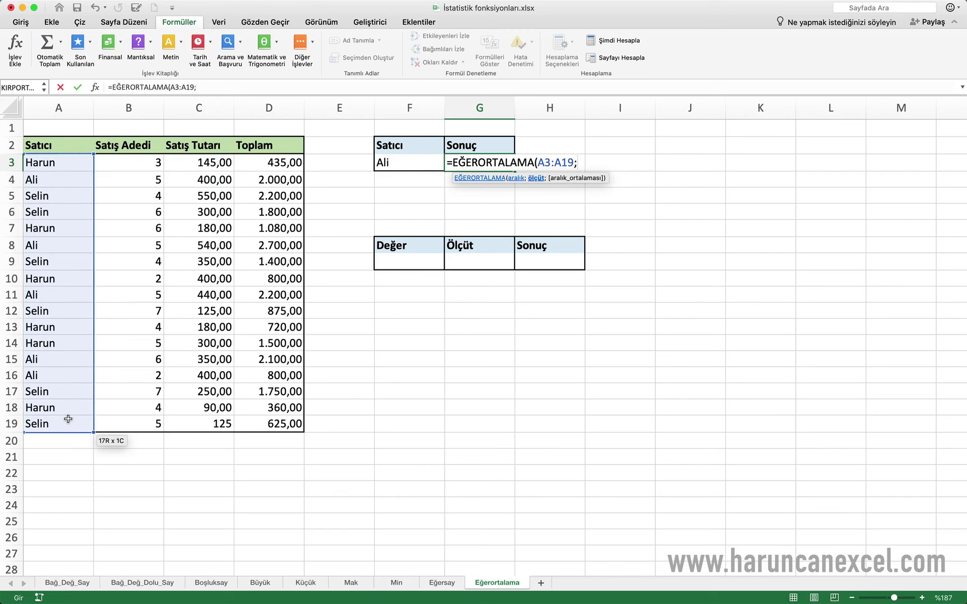
- Use F3 as the criterion and D3:D19 as the average range, giving 1960
click(384, 162)
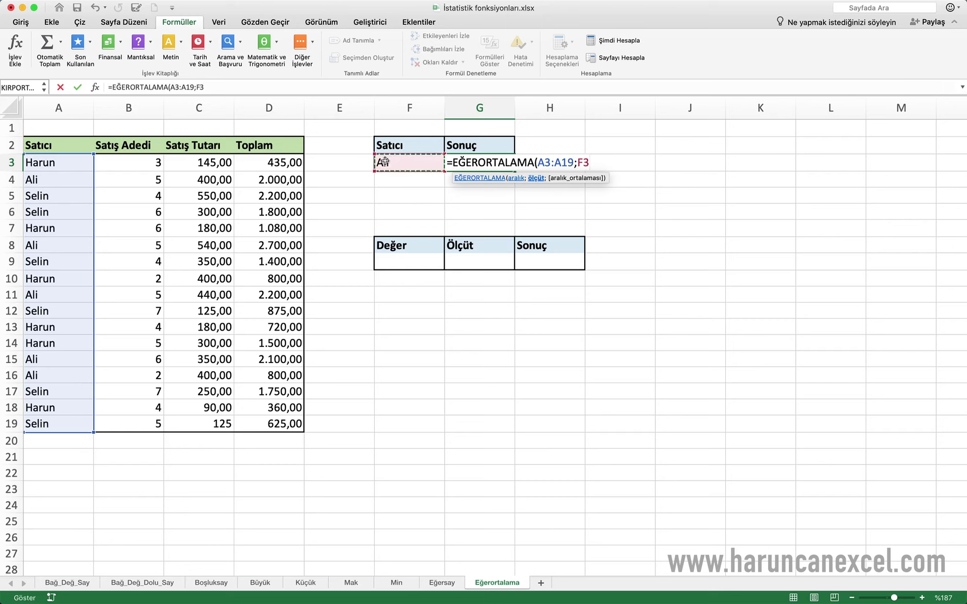
key(BackSpace)
key(BackSpace)
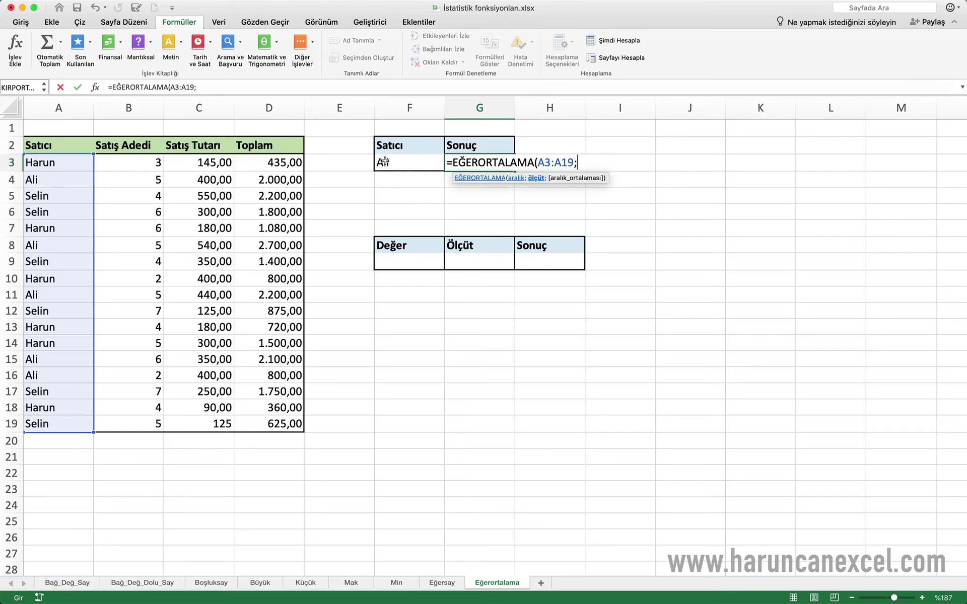
text("Ali")
key(BackSpace)
key(BackSpace)
key(BackSpace)
key(BackSpace)
key(BackSpace)
click(383, 161)
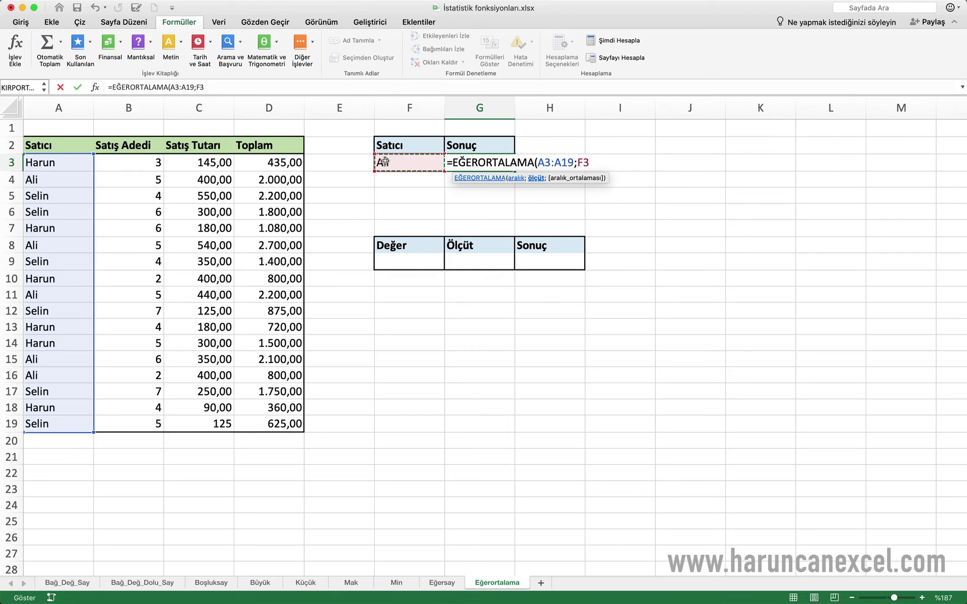
text(;)
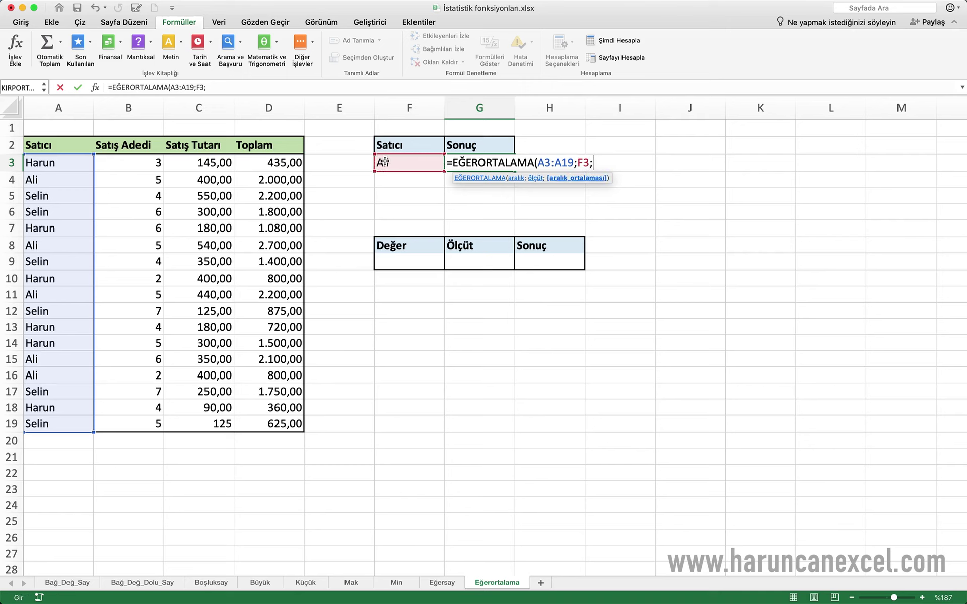
click(272, 163)
drag(276, 268, 282, 420)
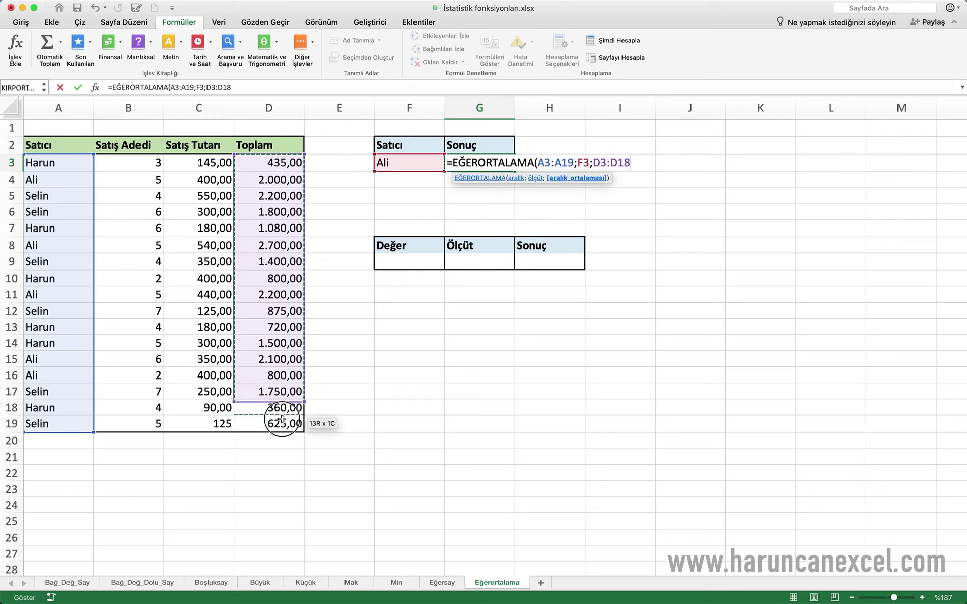
text())
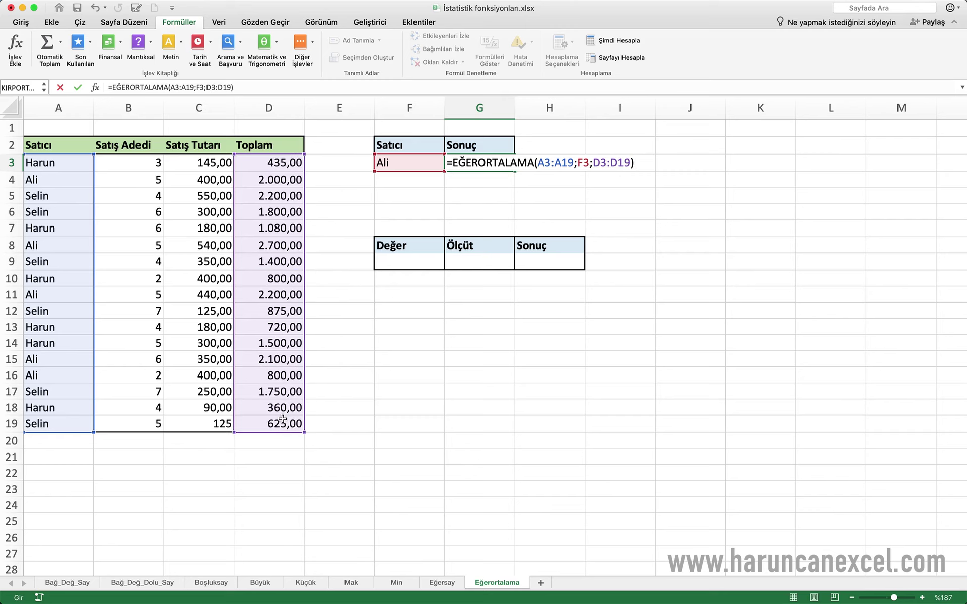
click(531, 168)
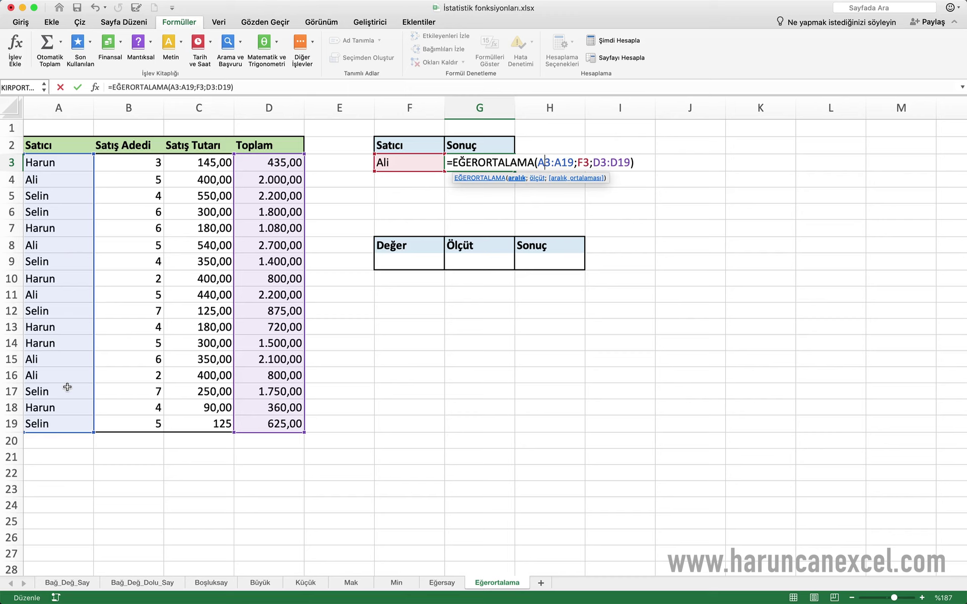
key(Return)
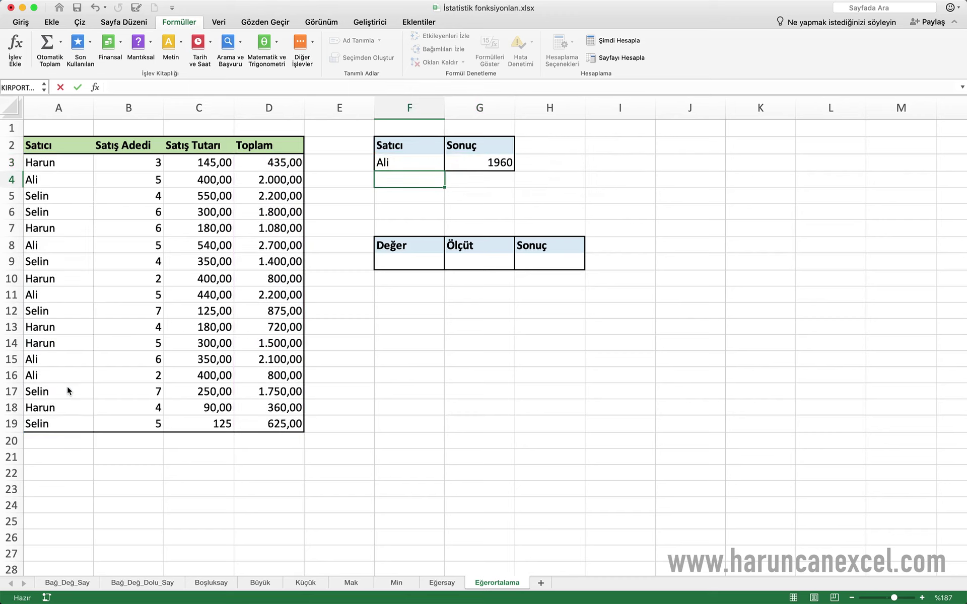
click(504, 154)
click(502, 162)
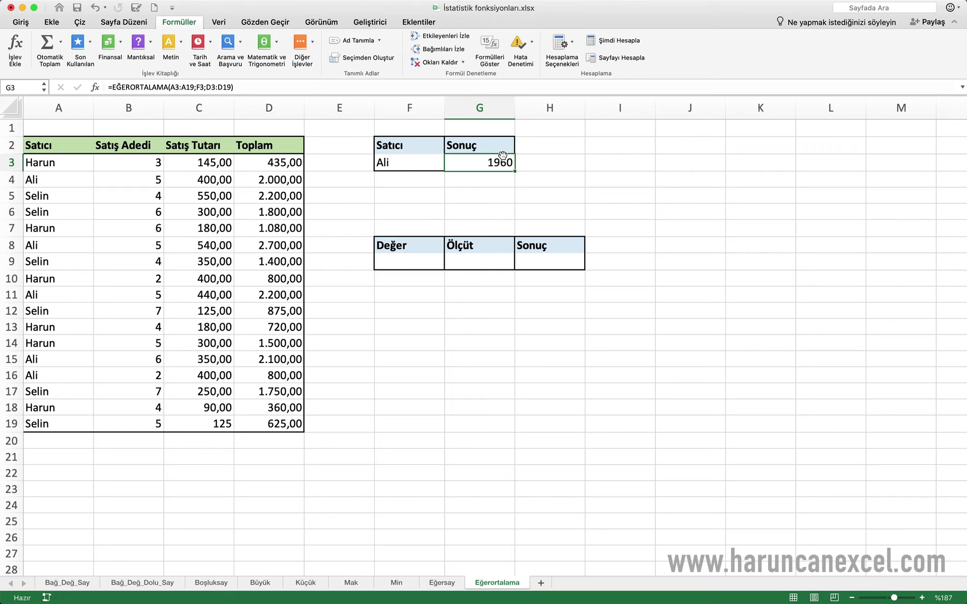
click(409, 260)
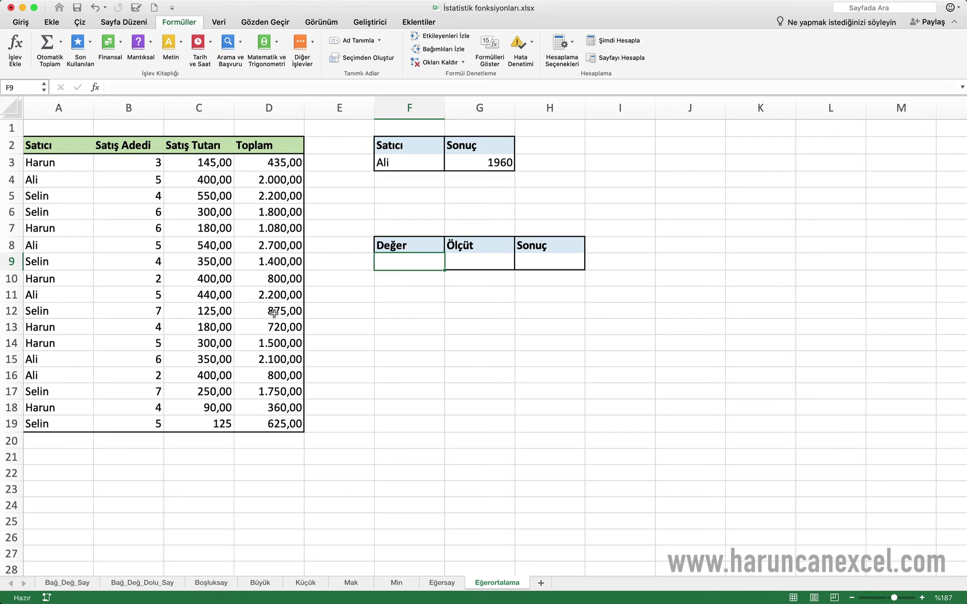
- Enter 1000 in the Değer cell F9 and > in the Ölçüt cell G9
text(1000)
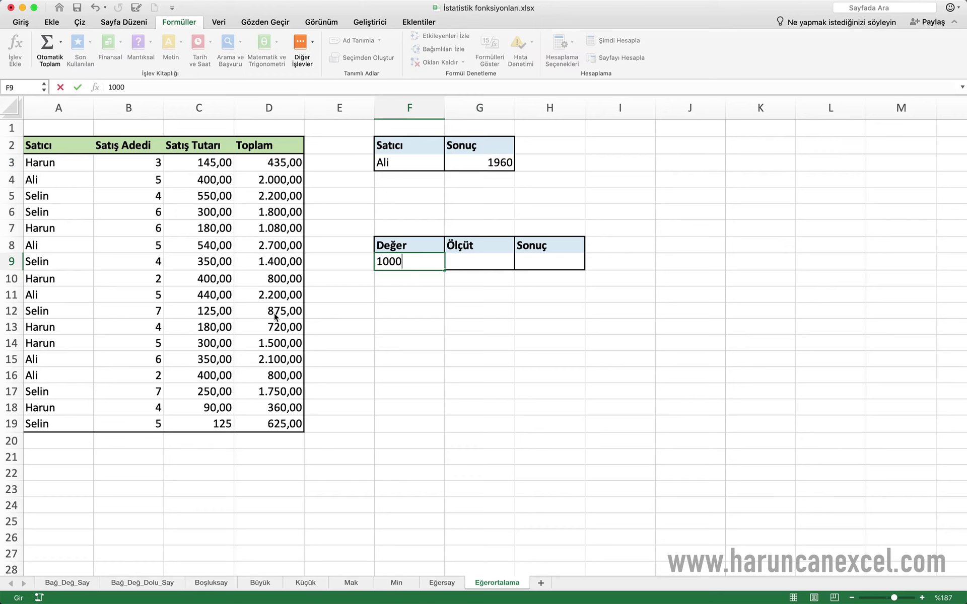
key(Tab)
text(>)
click(513, 316)
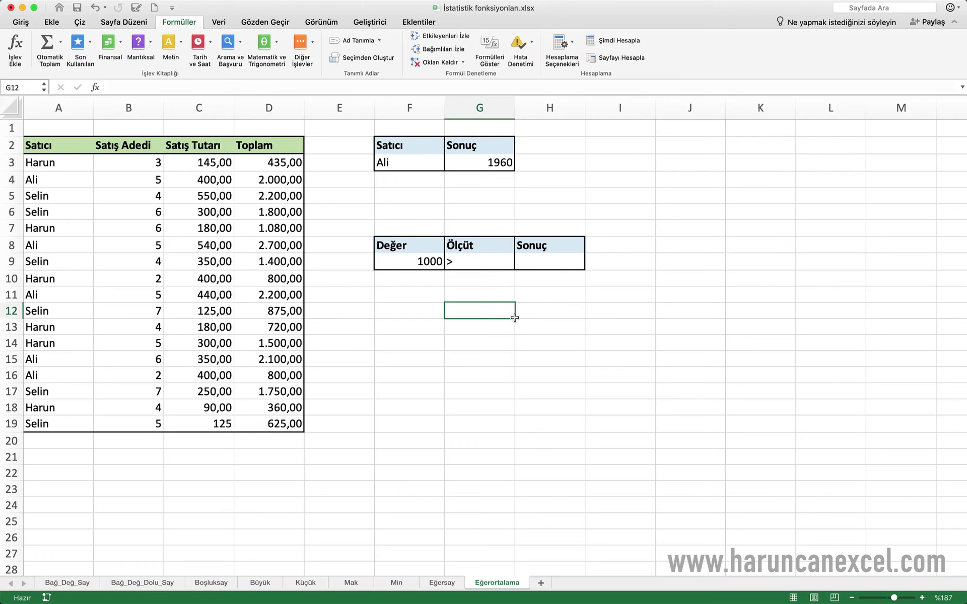
click(478, 263)
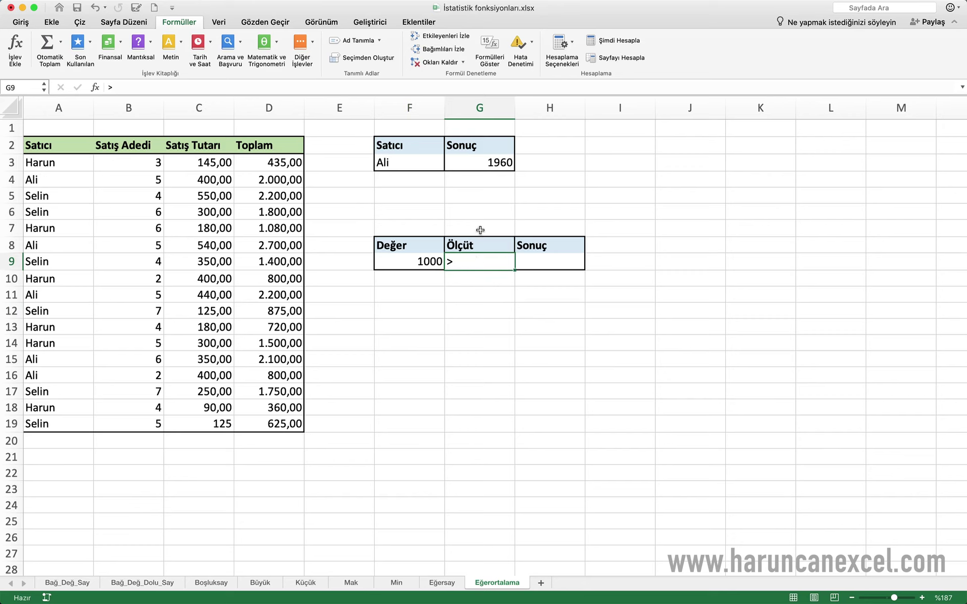
- Briefly try >1000 in F9, then restore 1000 and leave H9 empty
double_click(411, 260)
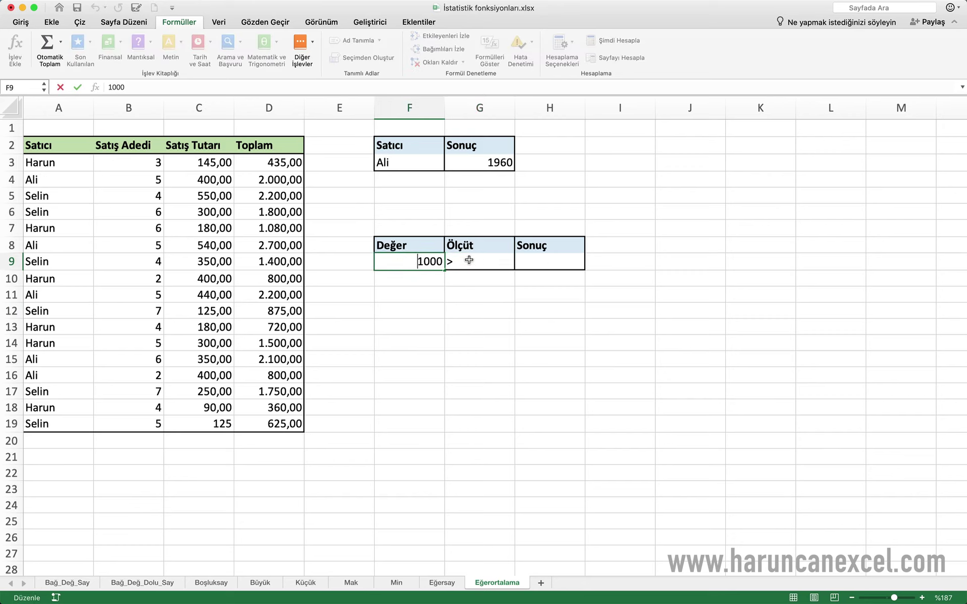
text(>)
key(Tab)
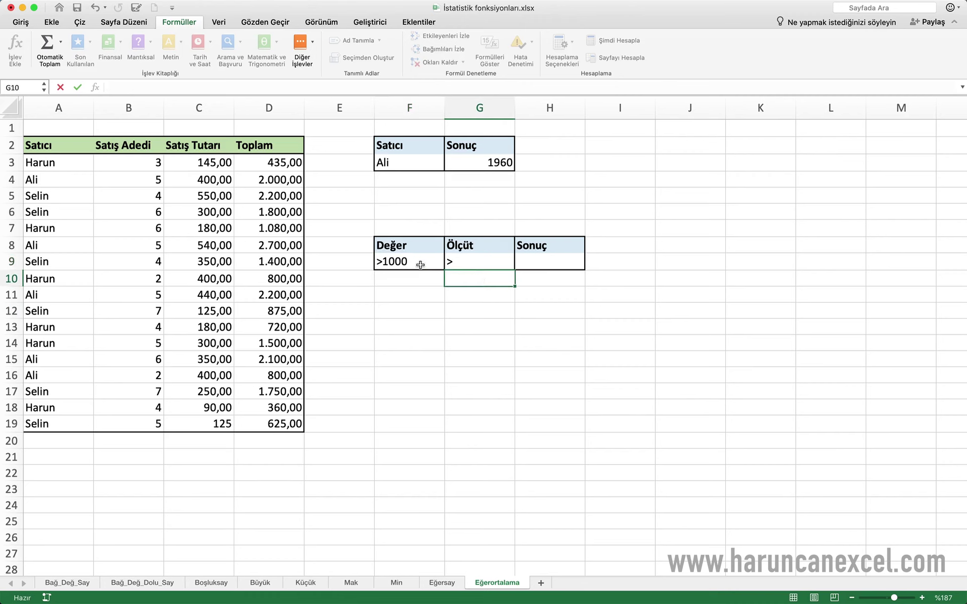
click(421, 265)
text(1000)
double_click(536, 267)
key(Escape)
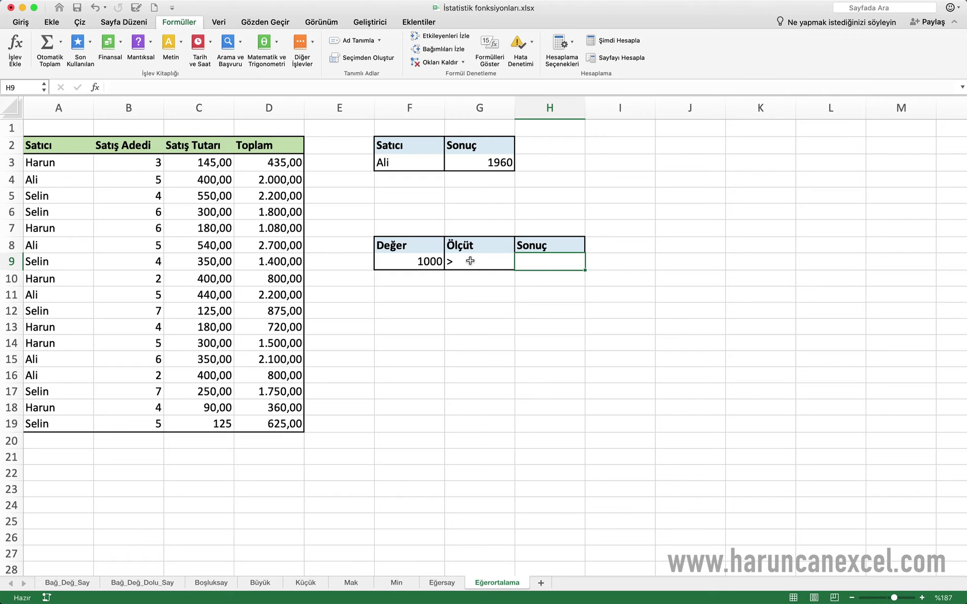
- Start =EĞERORTALAMA(D3:D19;G9&F9 in H9
text(=eğerort)
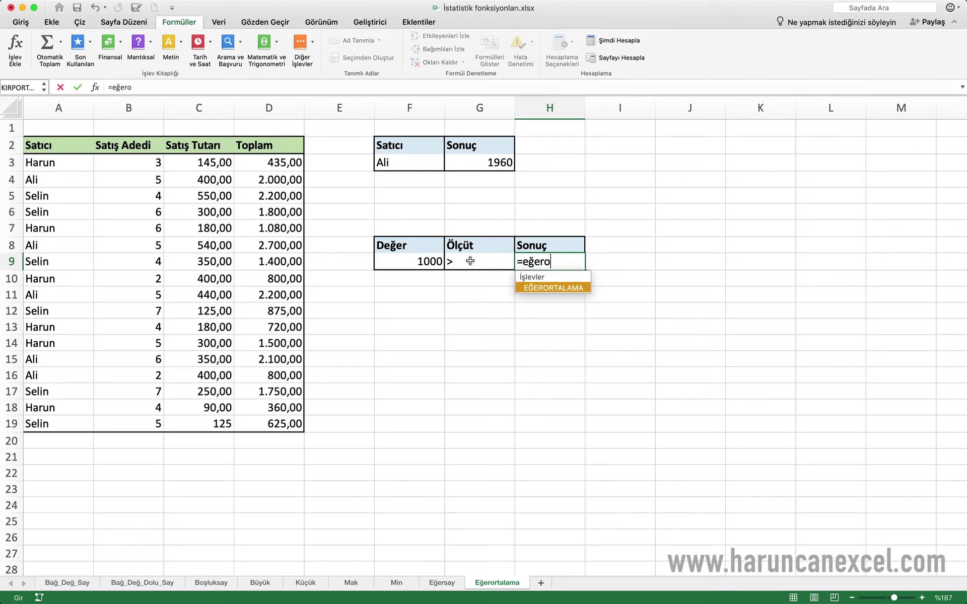
key(Tab)
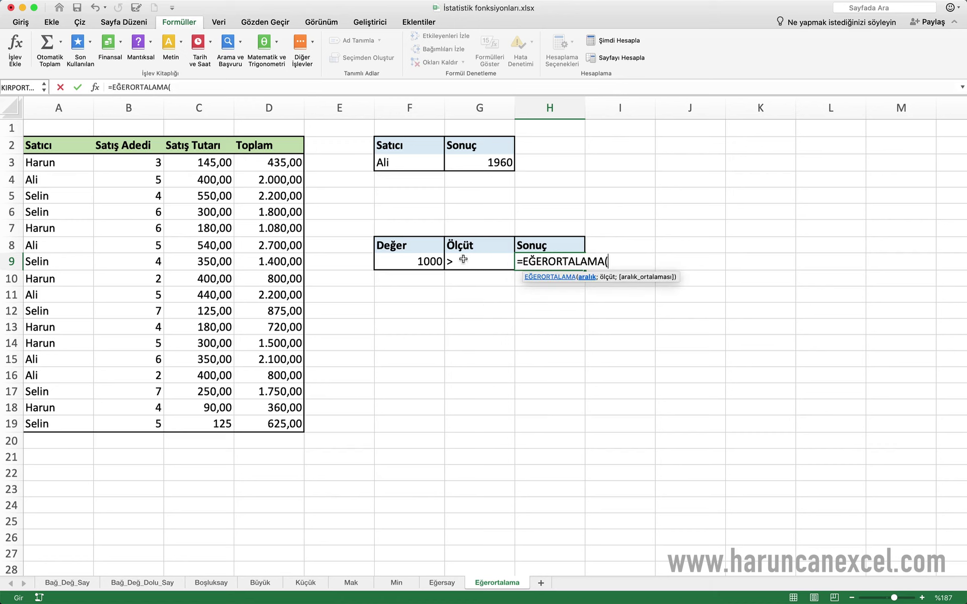
drag(268, 162, 290, 424)
text(;)
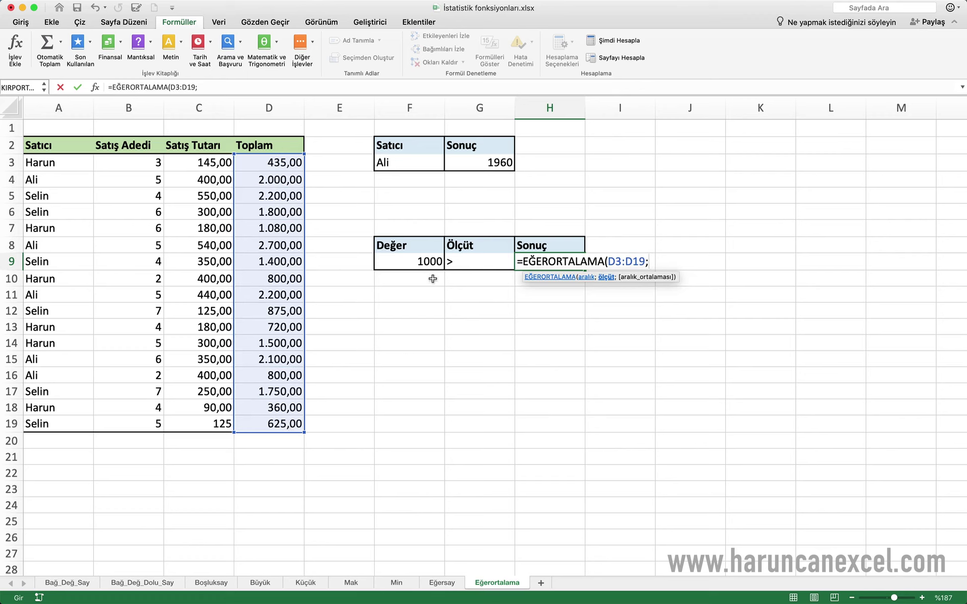
click(450, 263)
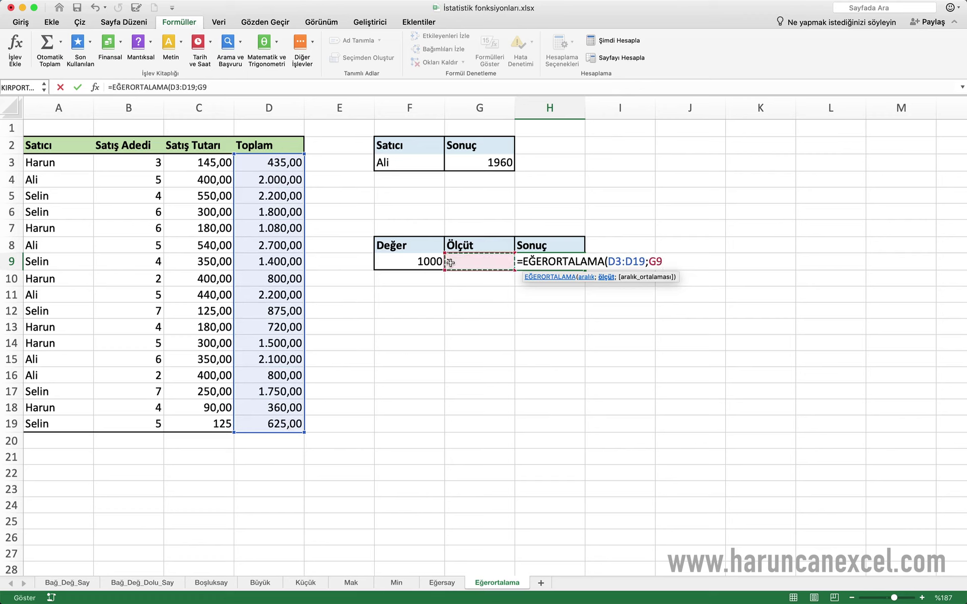
text(&)
click(406, 263)
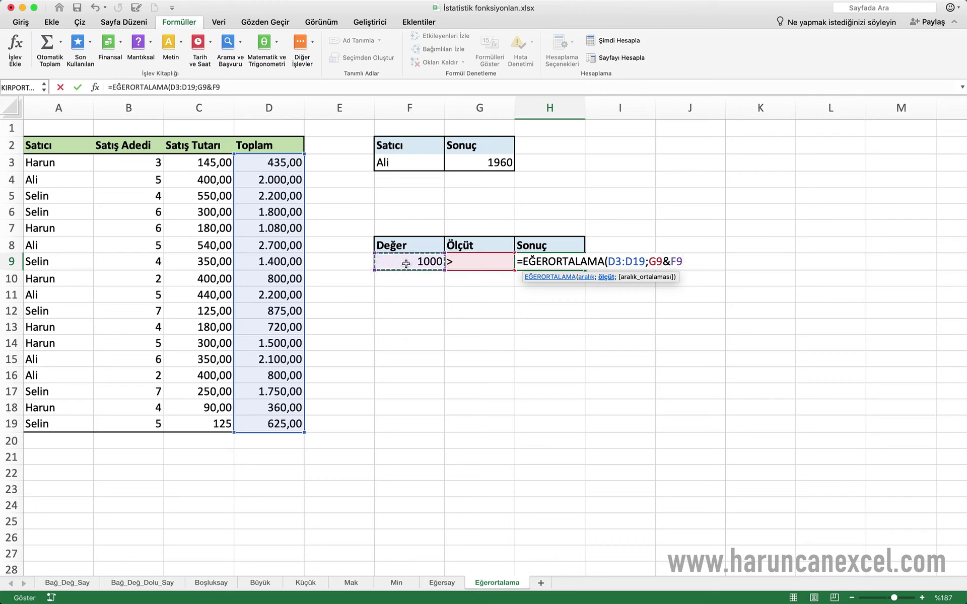
- Preview G9&F9 with F9, briefly try a hard-coded ">", then restore the G9 reference
drag(649, 261, 694, 260)
key(F9)
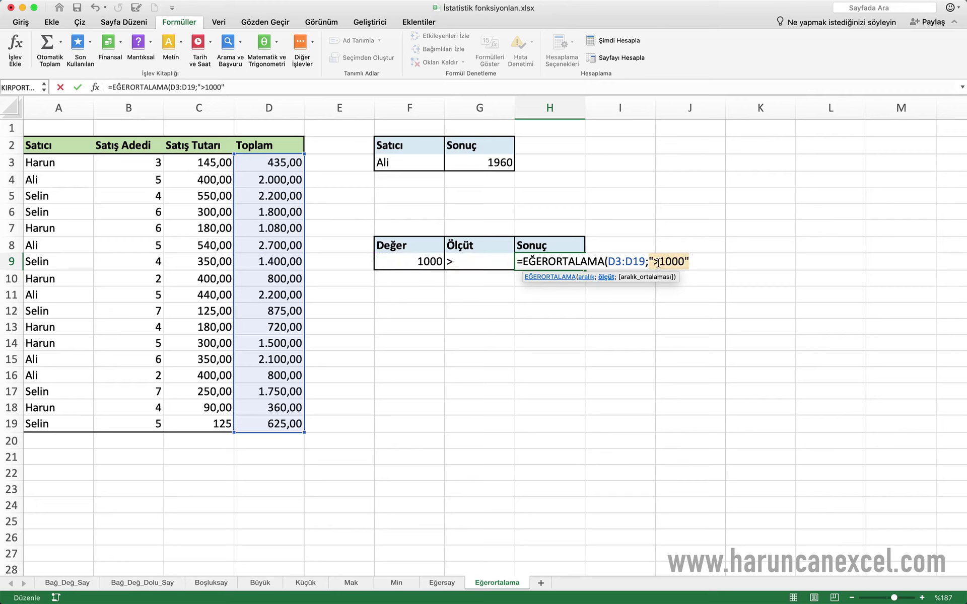
key(ctrl+z)
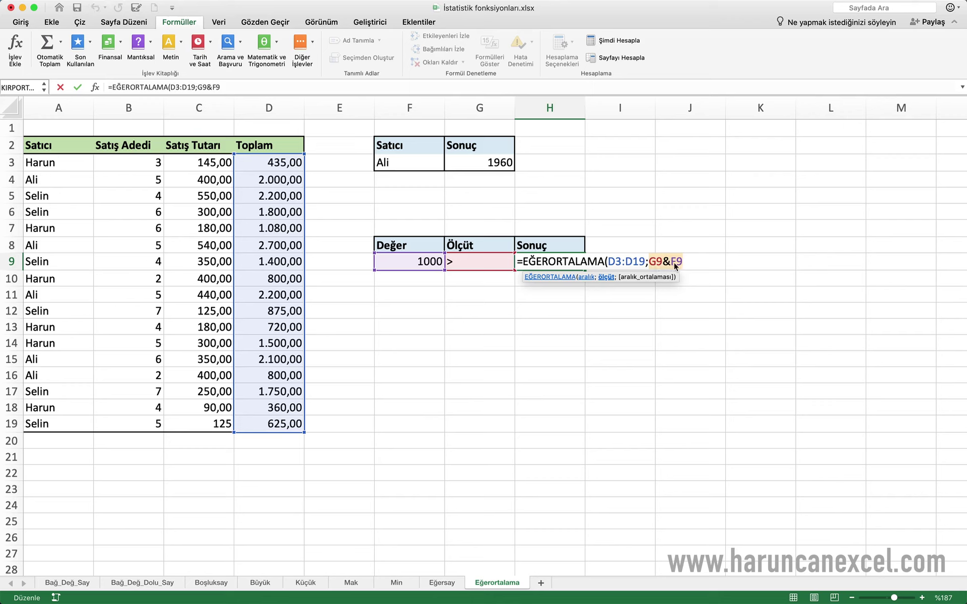
drag(648, 261, 672, 264)
text(")
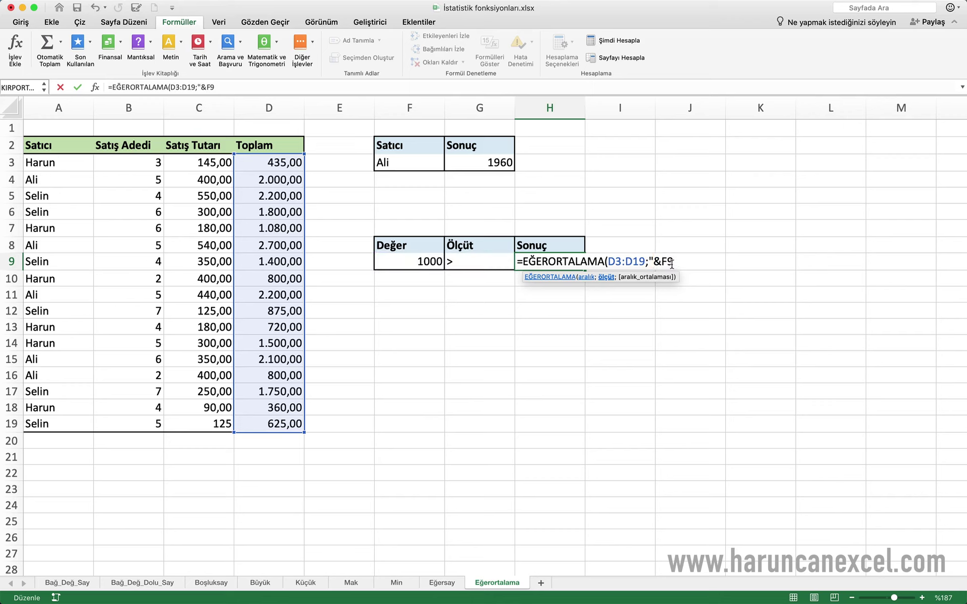
text(>)
text(")
click(691, 261)
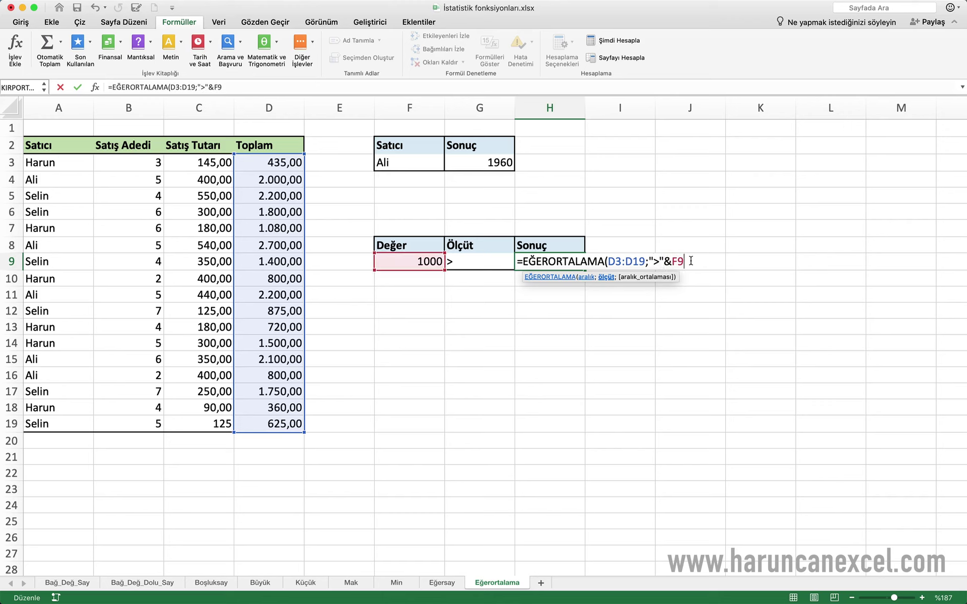
click(659, 260)
key(BackSpace)
key(BackSpace)
key(BackSpace)
key(BackSpace)
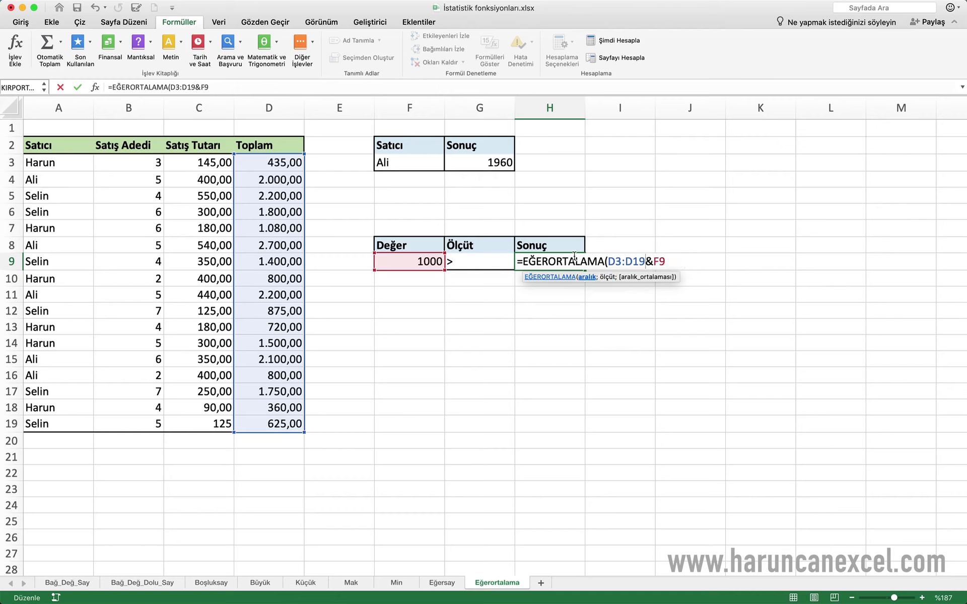
text(;)
click(477, 260)
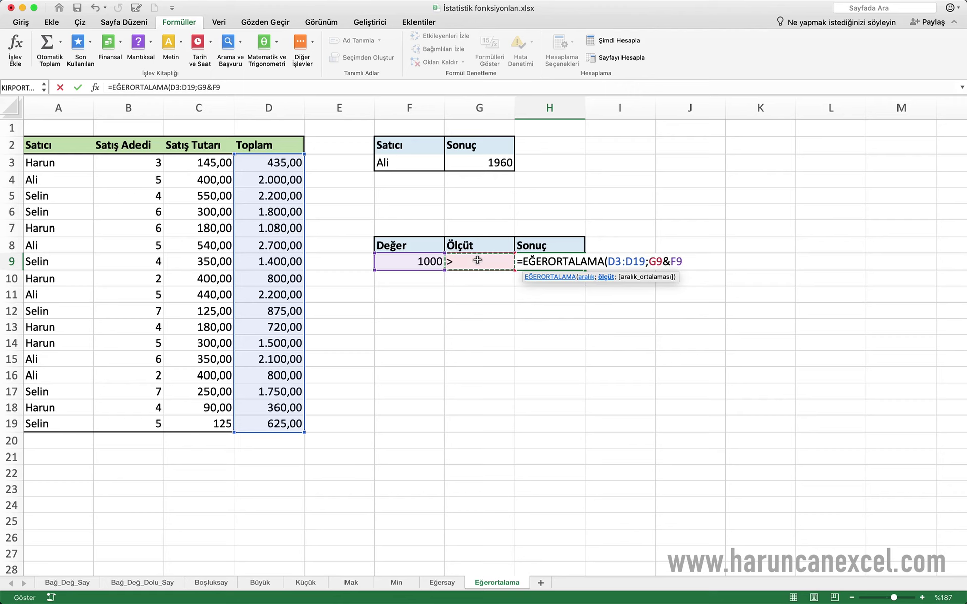
- Add D3:D19 as the averaging range and commit, so H9 shows 1873
click(700, 259)
text(;)
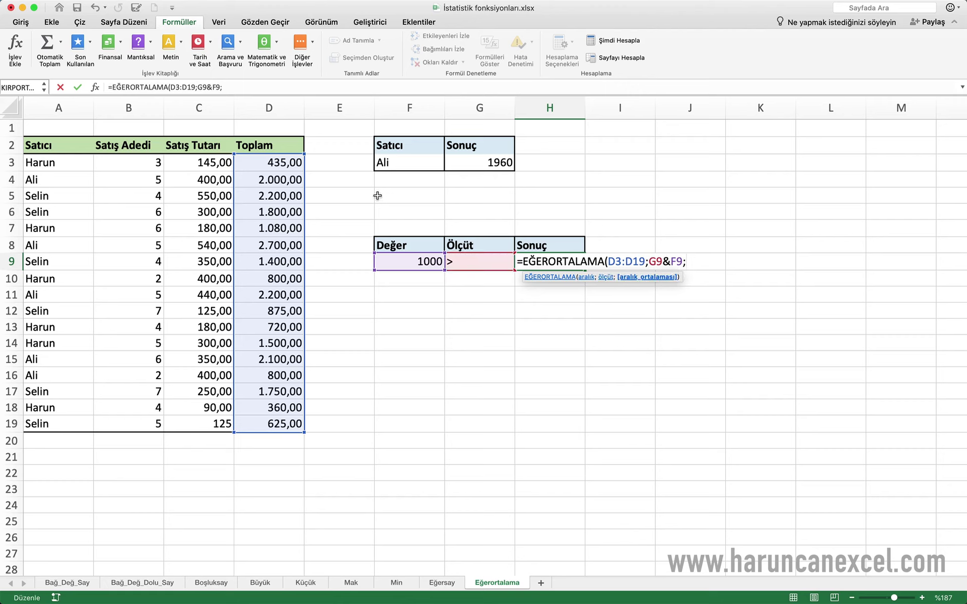
click(259, 176)
drag(260, 176, 267, 418)
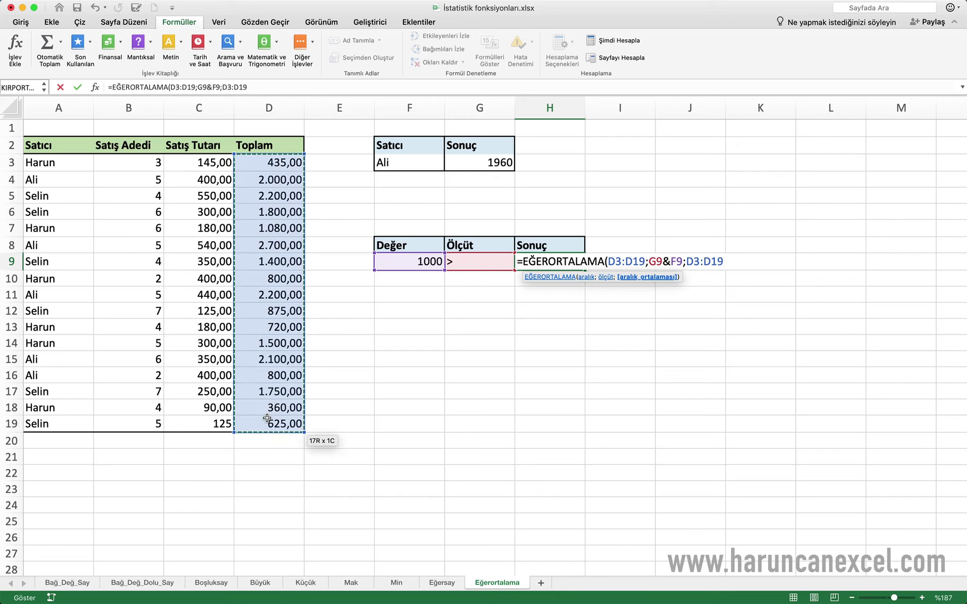
key(Return)
click(554, 263)
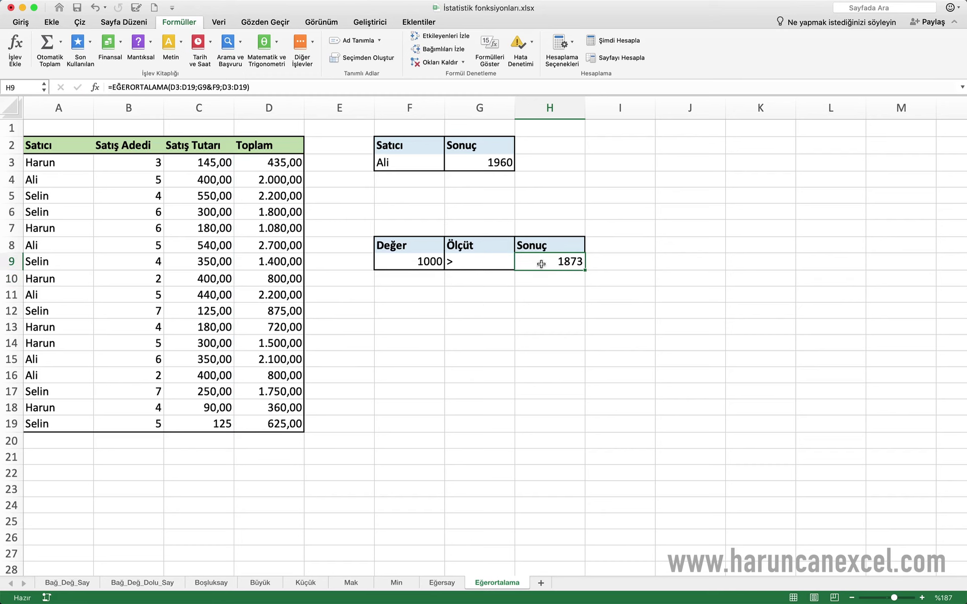
- Change the G9 operator to < and the F9 value to 2000
click(469, 264)
text(<)
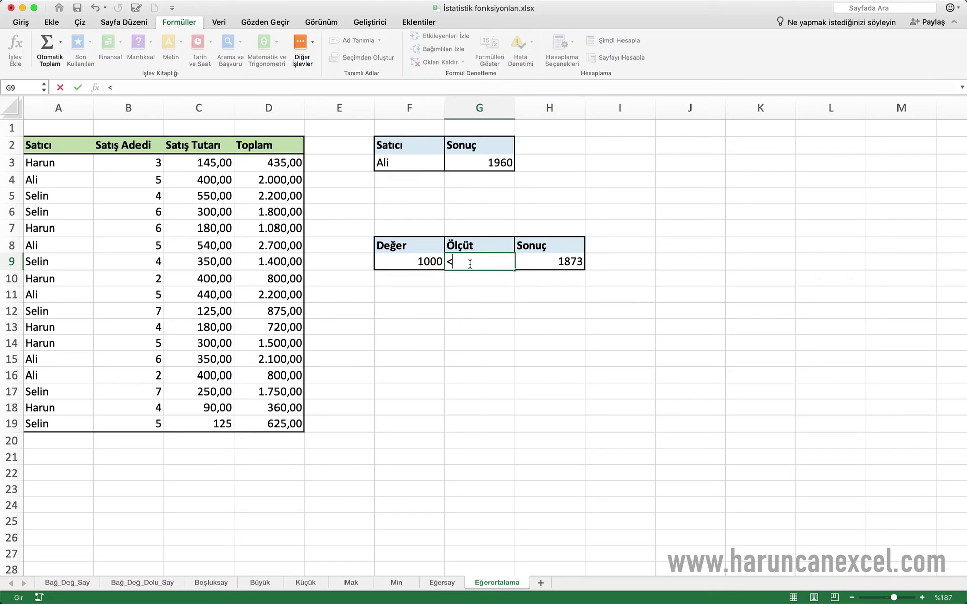
key(Return)
click(470, 263)
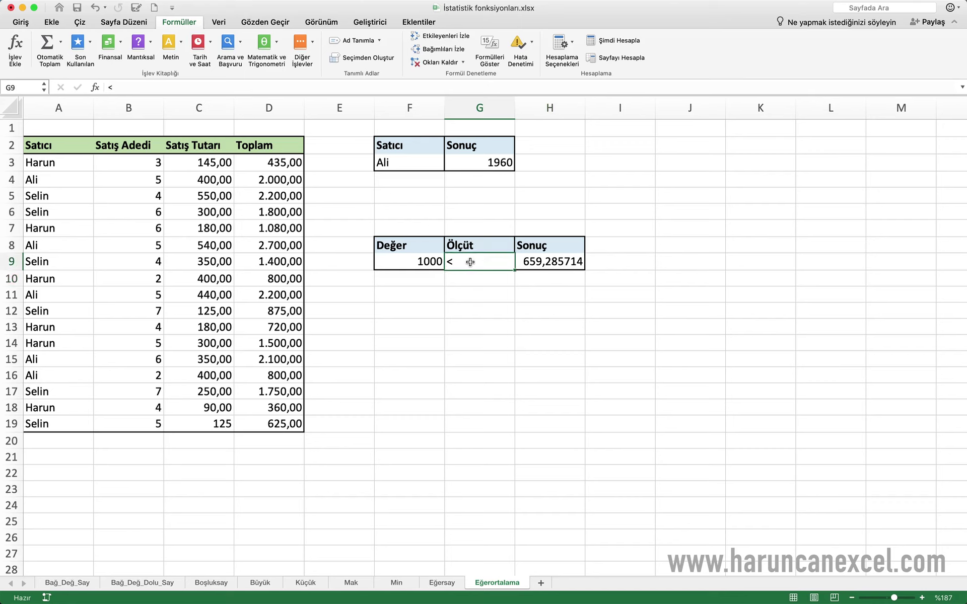
click(439, 262)
text(2000)
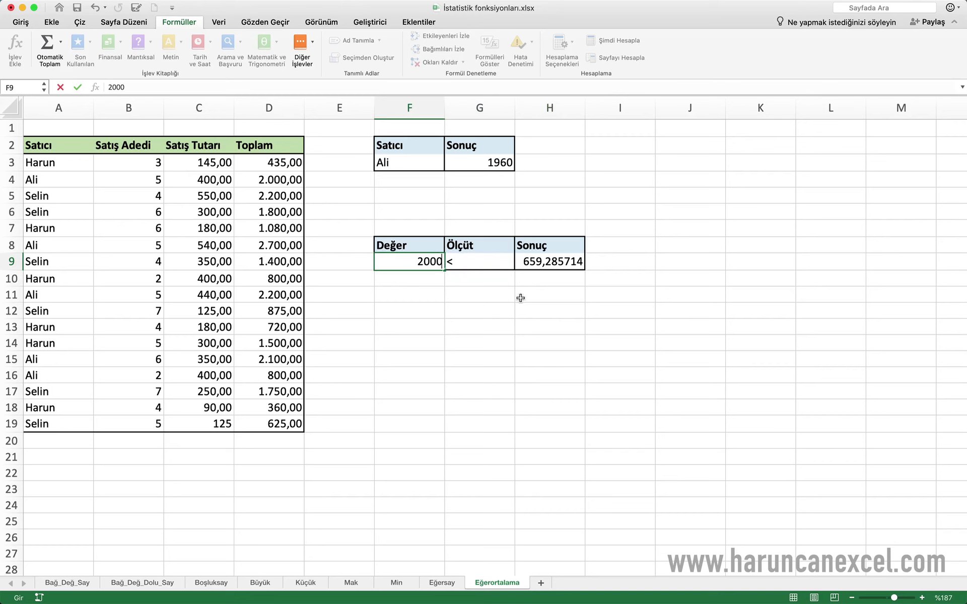
click(520, 298)
click(539, 262)
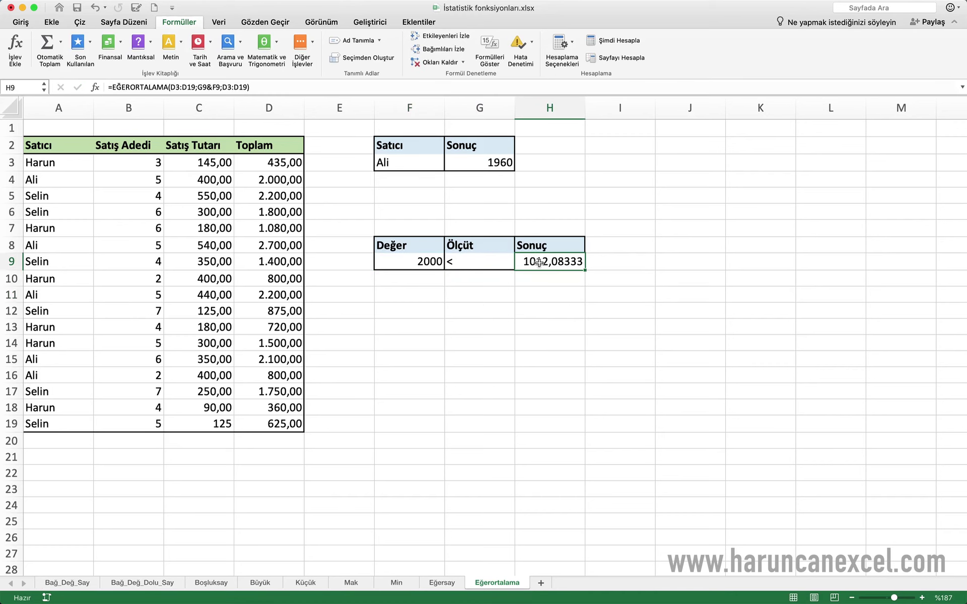
- Switch the G9 operator to <= and then to =, comparing against the 2.000,00 total
double_click(486, 263)
text(=)
key(Return)
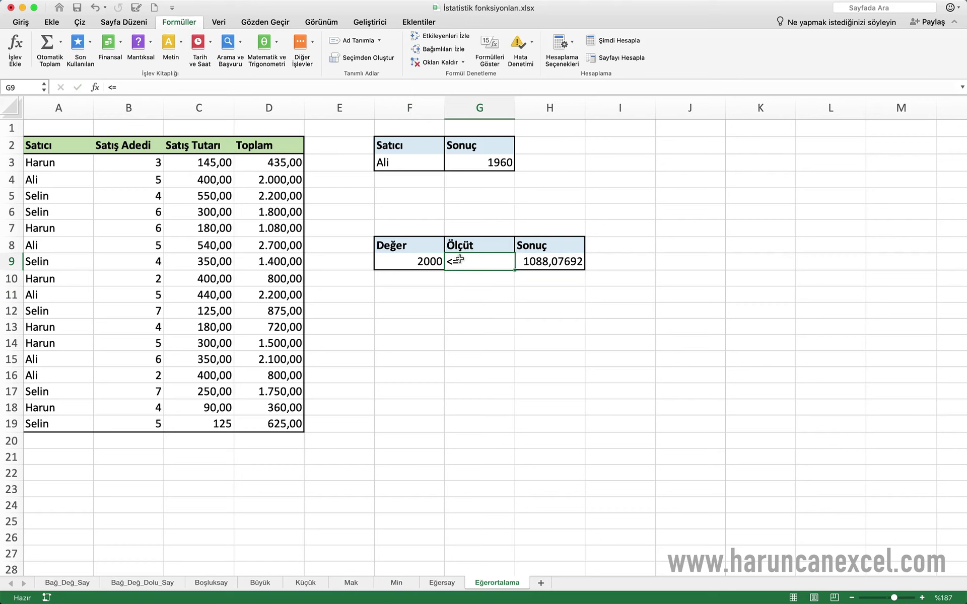
click(282, 173)
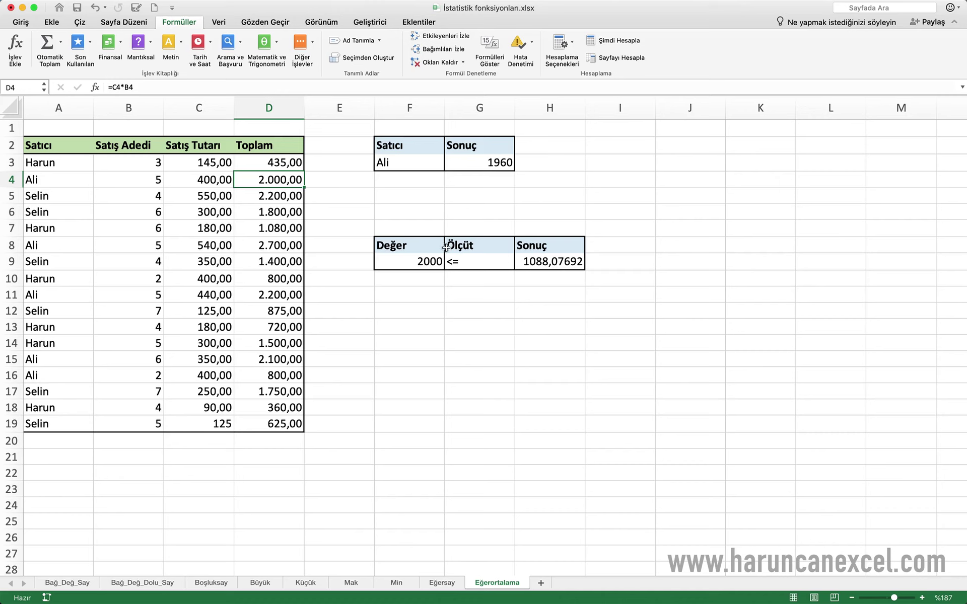
double_click(452, 262)
key(BackSpace)
key(Return)
click(289, 183)
click(548, 257)
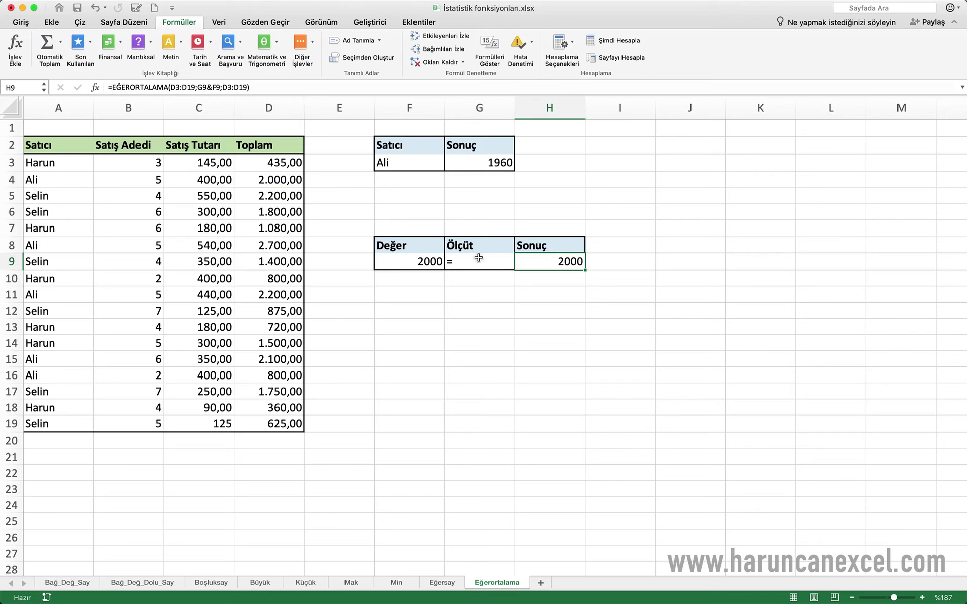
drag(421, 261, 533, 259)
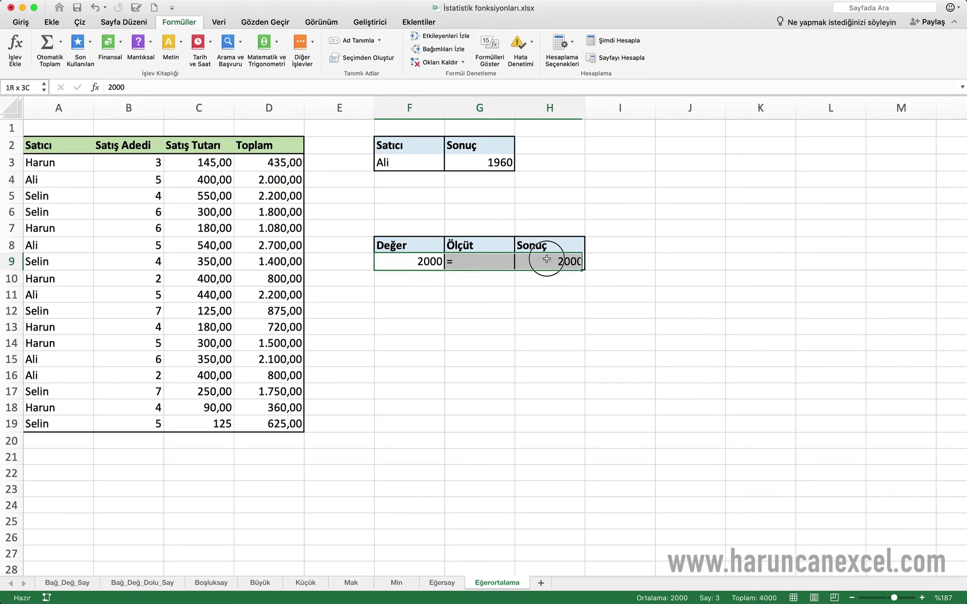
- Put < back in G9 so H9 averages totals below 2000 to 1012,08333
click(453, 263)
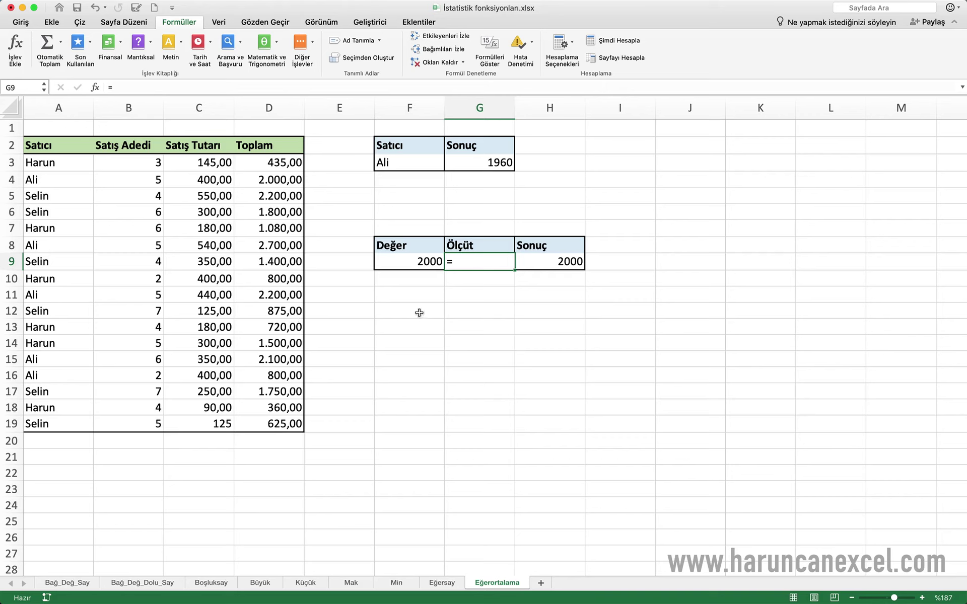
click(552, 265)
click(482, 264)
key(BackSpace)
text(<)
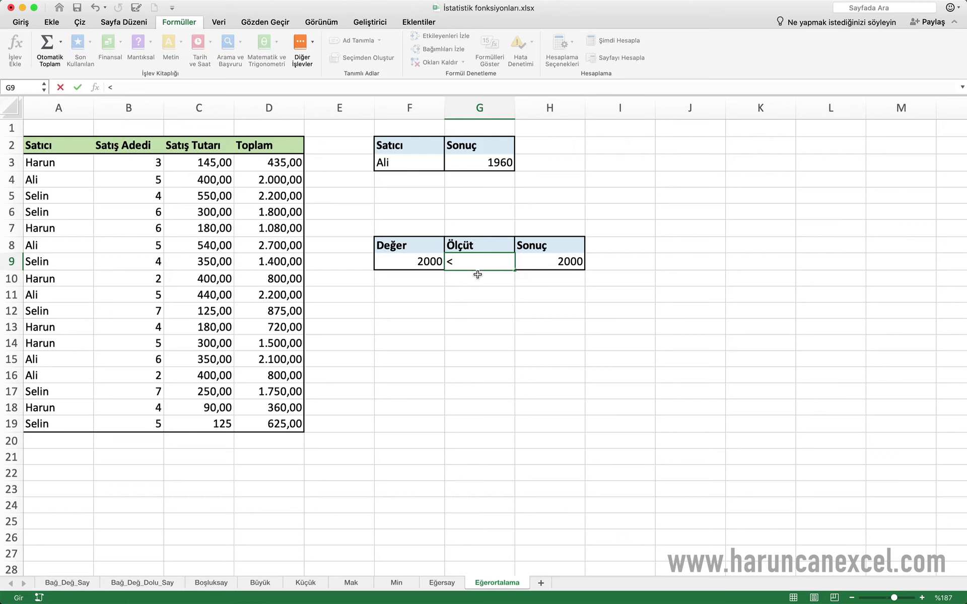
click(501, 291)
click(568, 260)
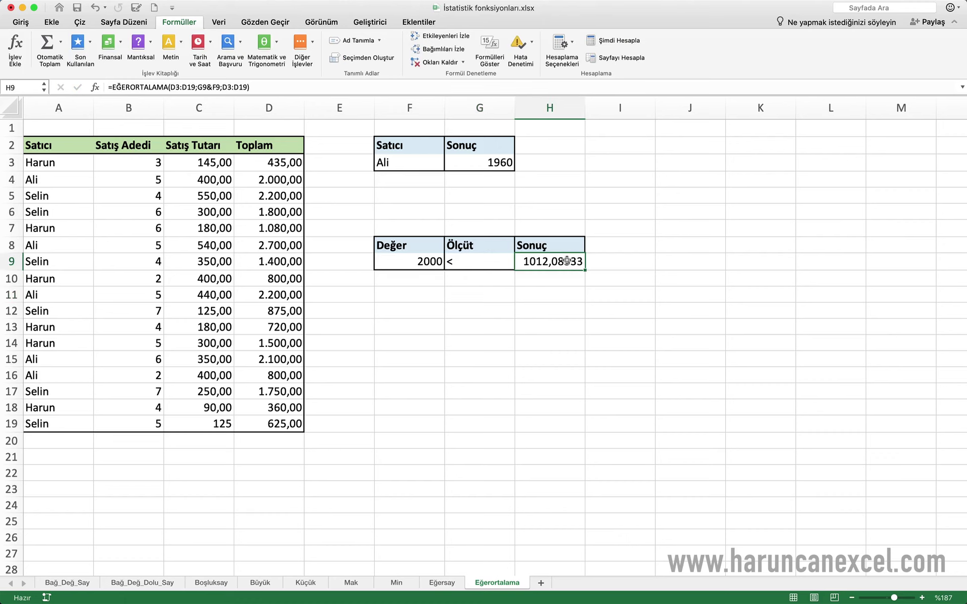